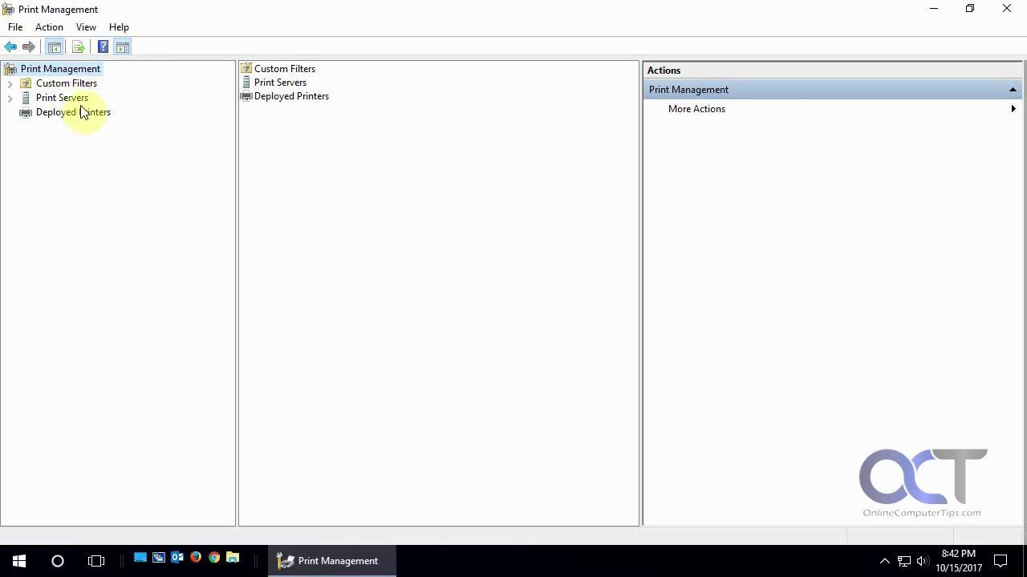
- Open Devices and Printers to view the installed devices and printers, and close it again
click(21, 560)
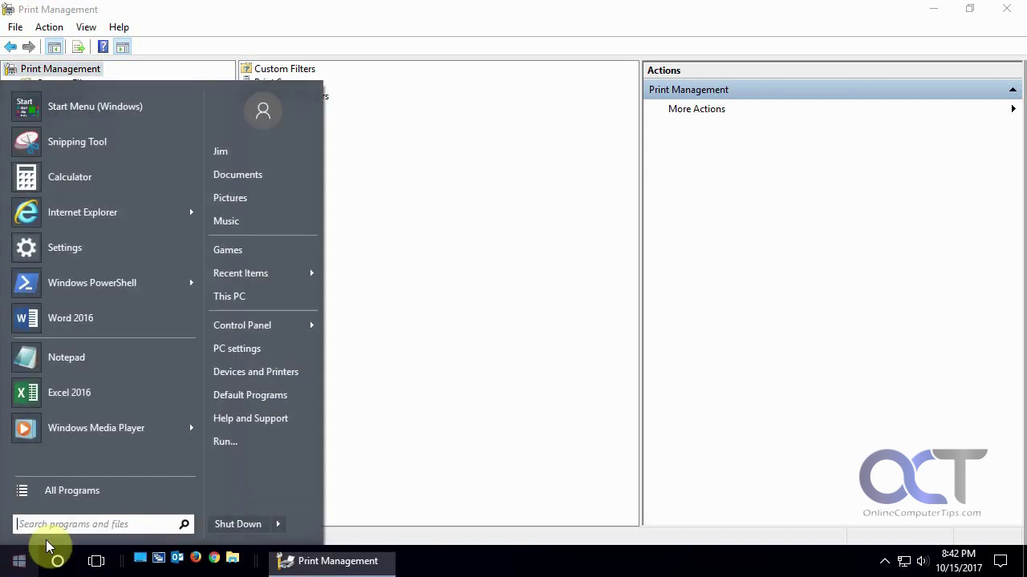
click(271, 372)
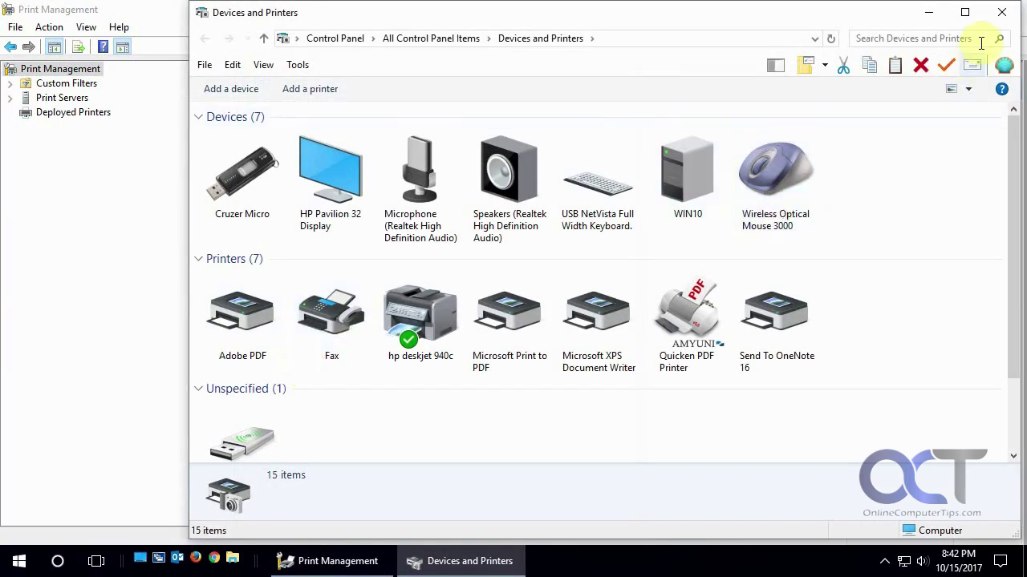
click(1003, 14)
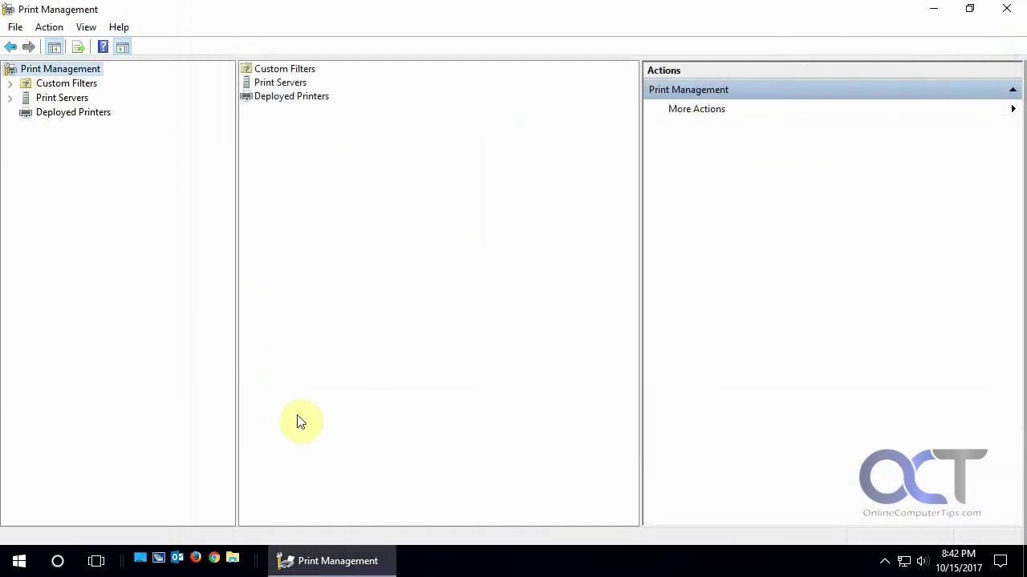
- Search the Start menu for "print" to look up Print Management, and dismiss the results
click(19, 563)
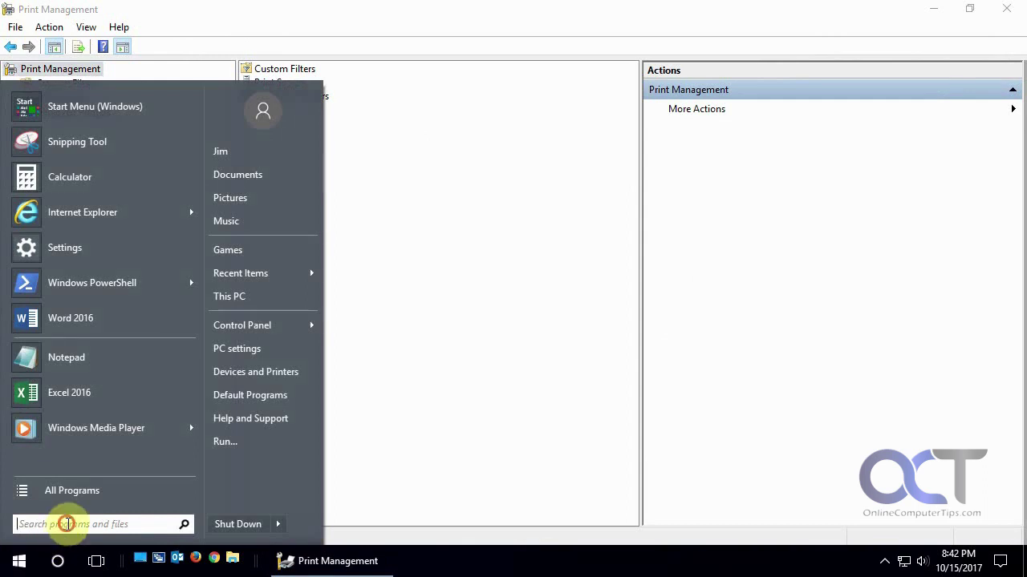
text(print)
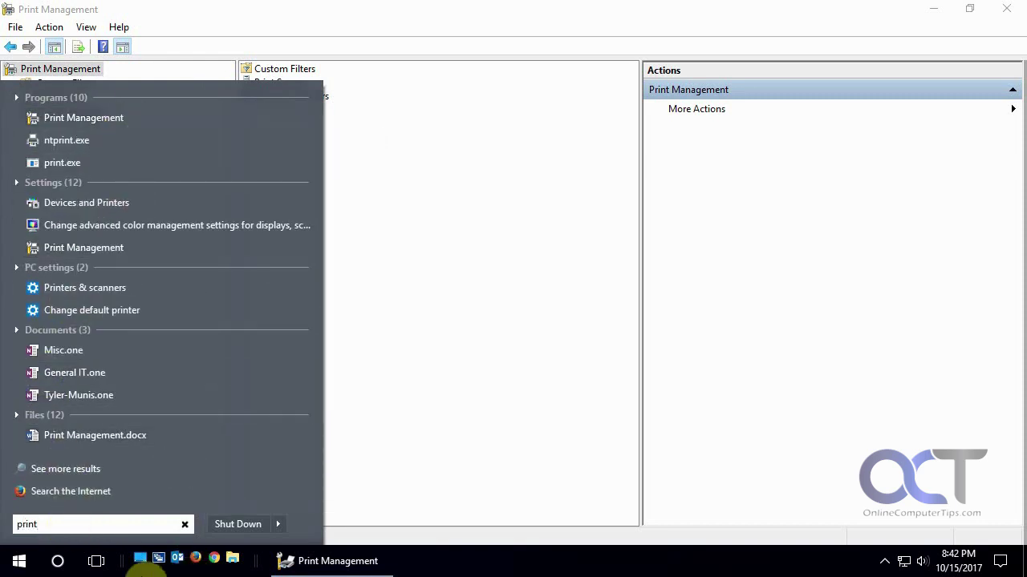
click(517, 337)
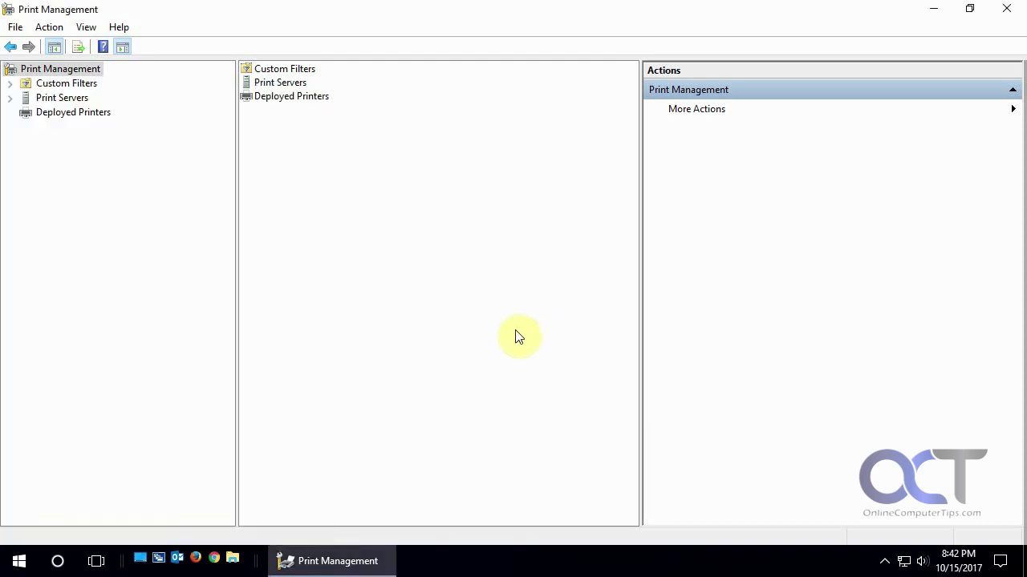
- Expand Custom Filters and show the All Printers list in Detail view
click(10, 85)
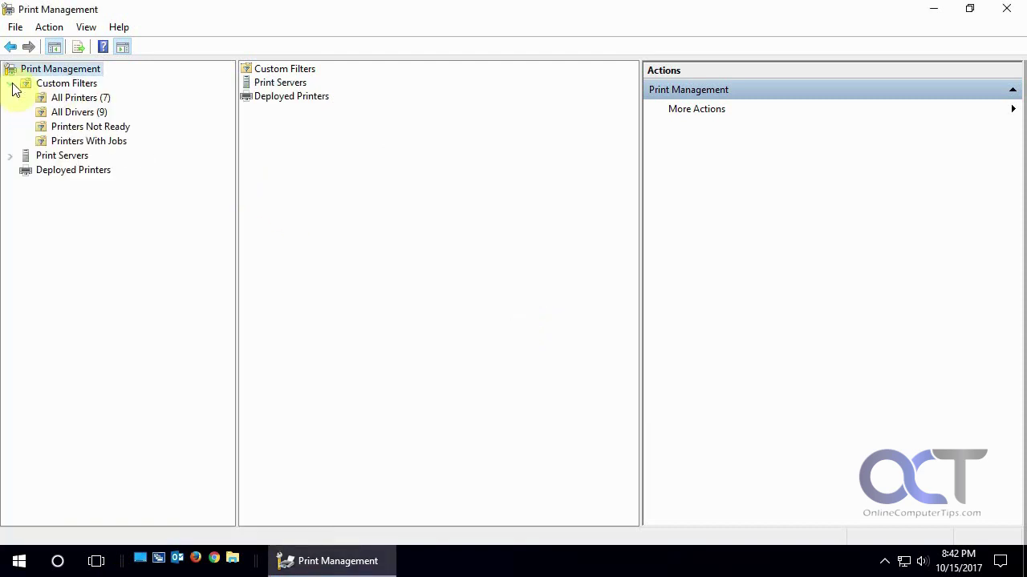
click(80, 98)
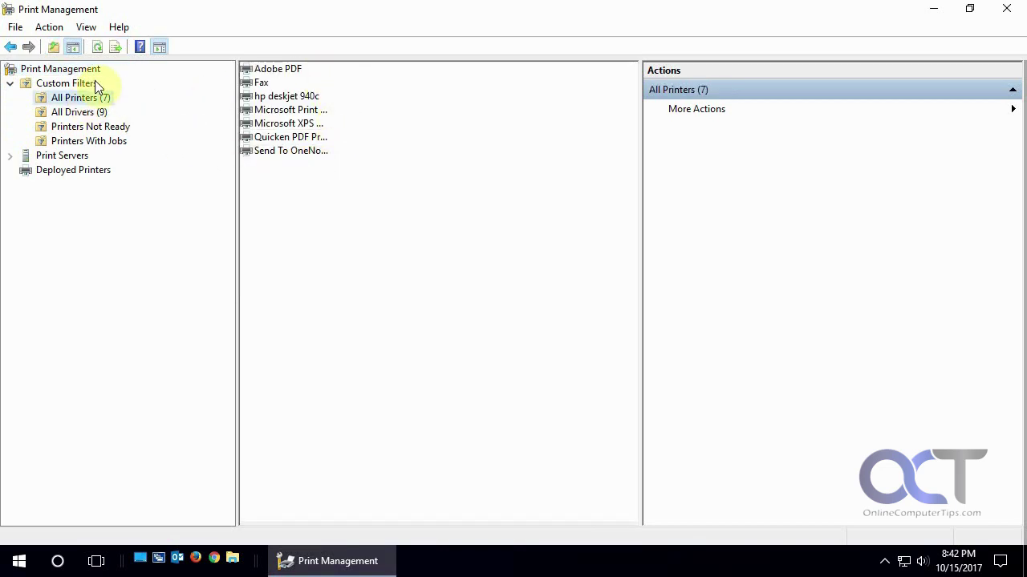
click(95, 27)
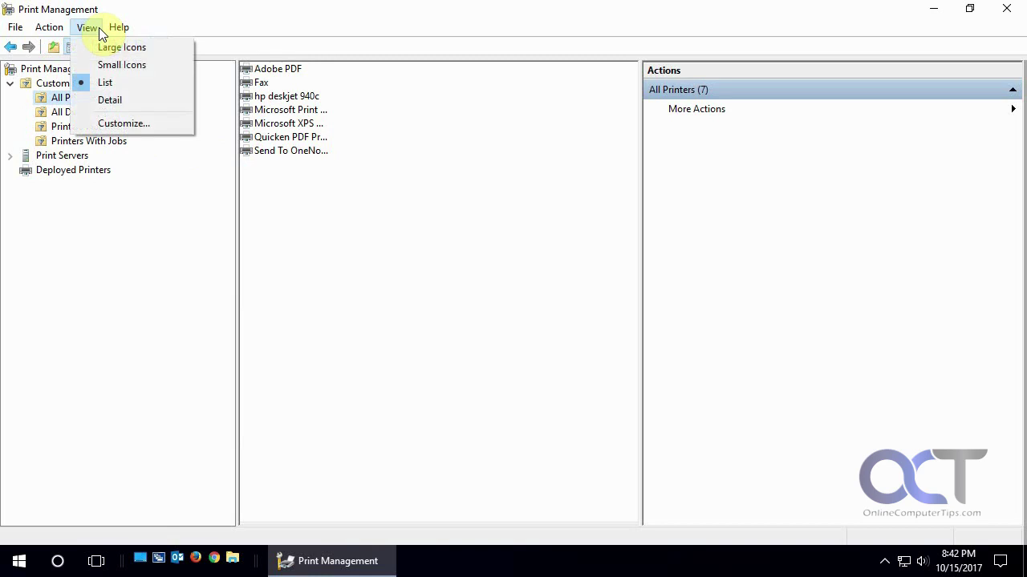
click(108, 98)
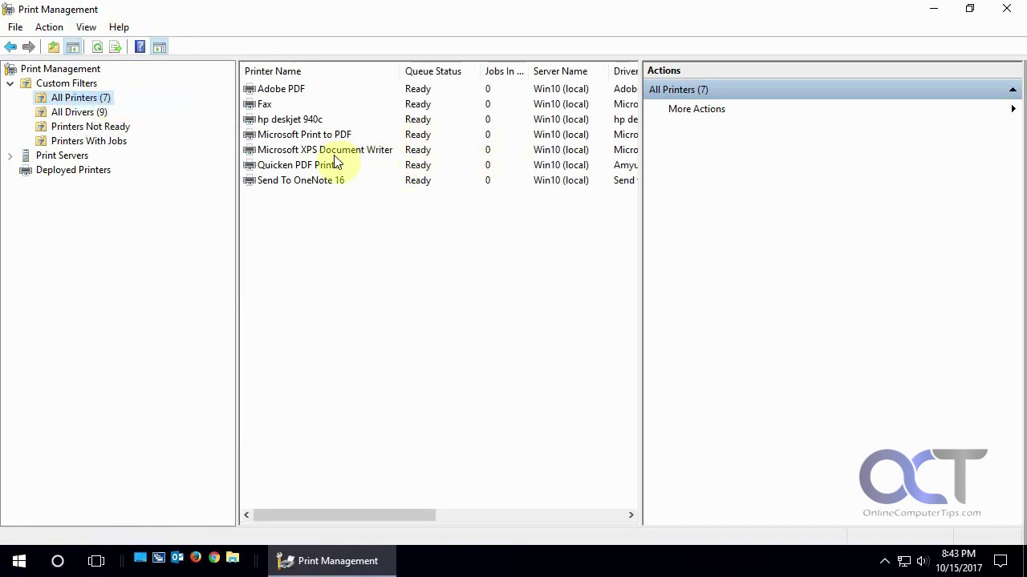
- View the hp deskjet 940c properties, and look at the same printer's overview page in Devices and Printers
double_click(294, 119)
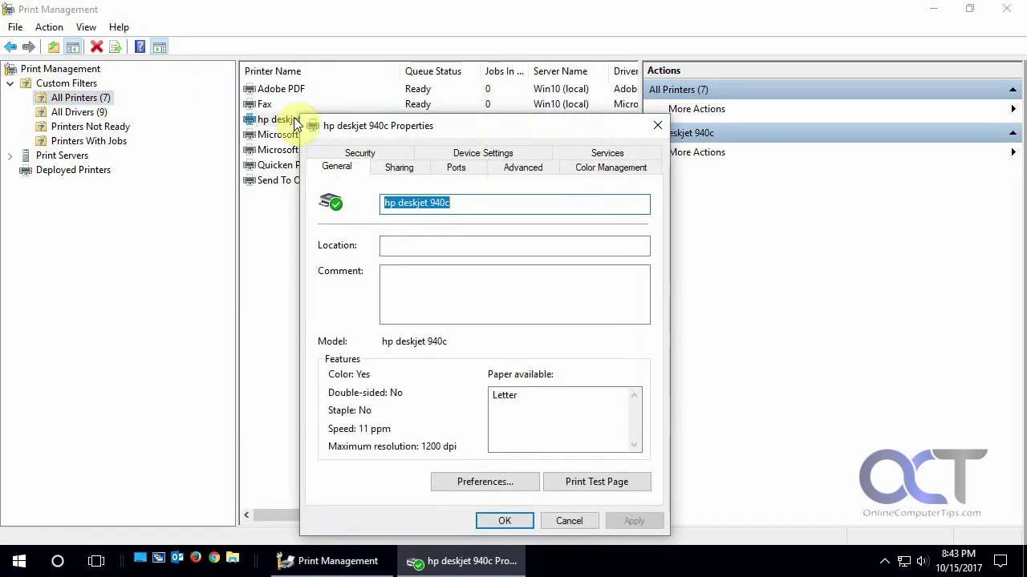
click(20, 561)
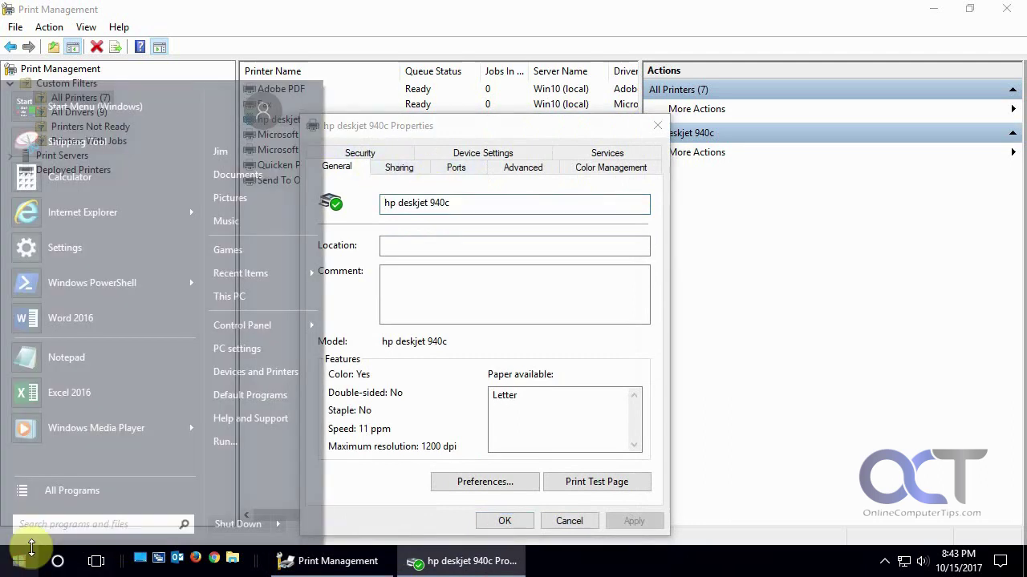
click(255, 371)
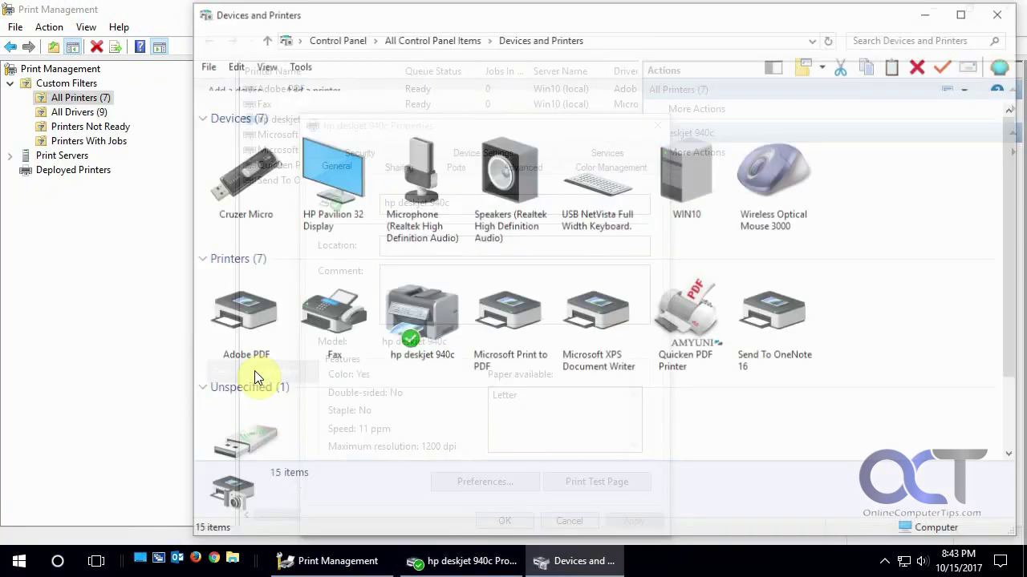
double_click(425, 320)
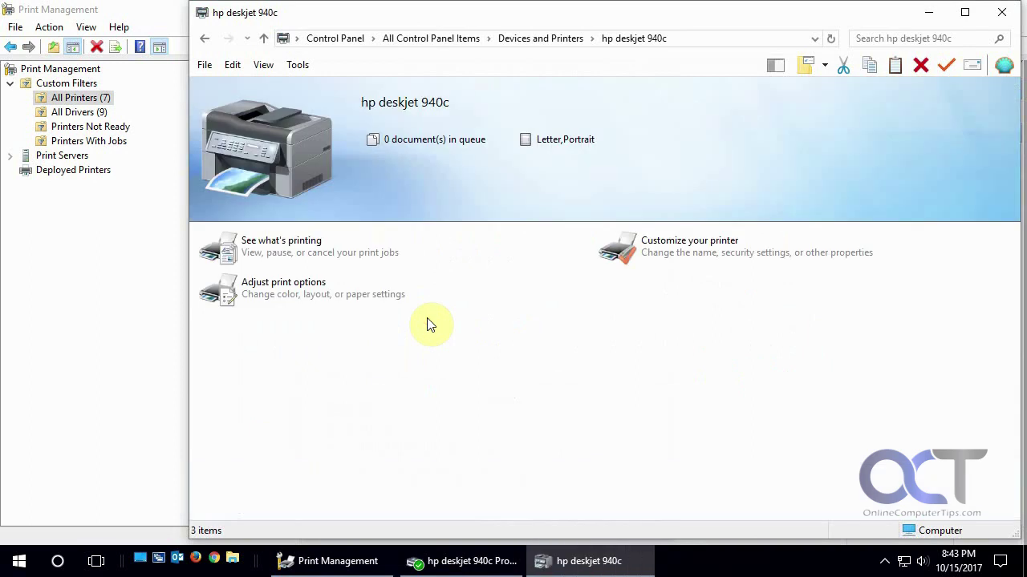
click(204, 37)
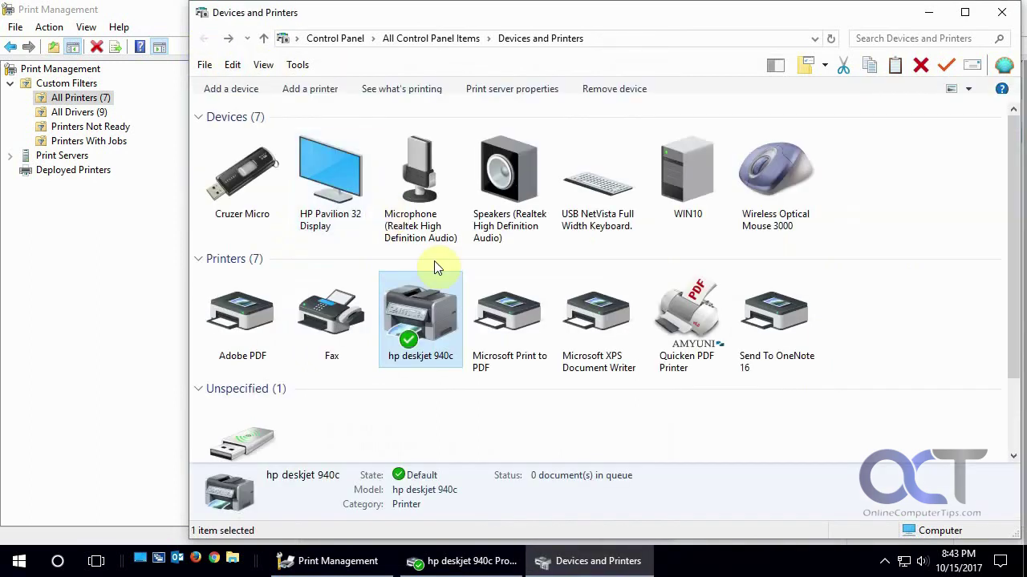
- View the hp deskjet 940c printer properties from Devices and Printers, and close that window and both properties dialogs
right_click(425, 323)
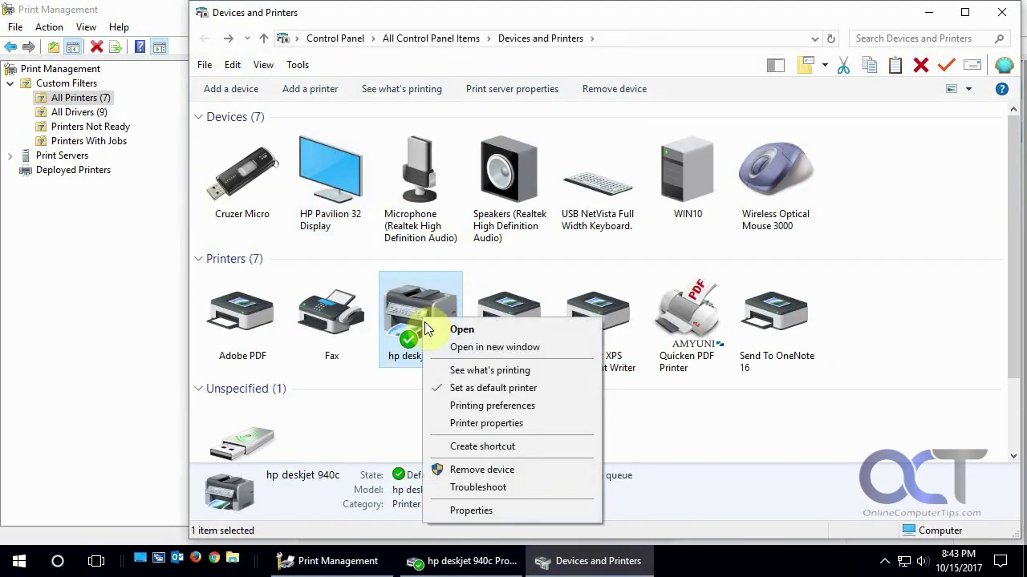
click(468, 422)
click(831, 125)
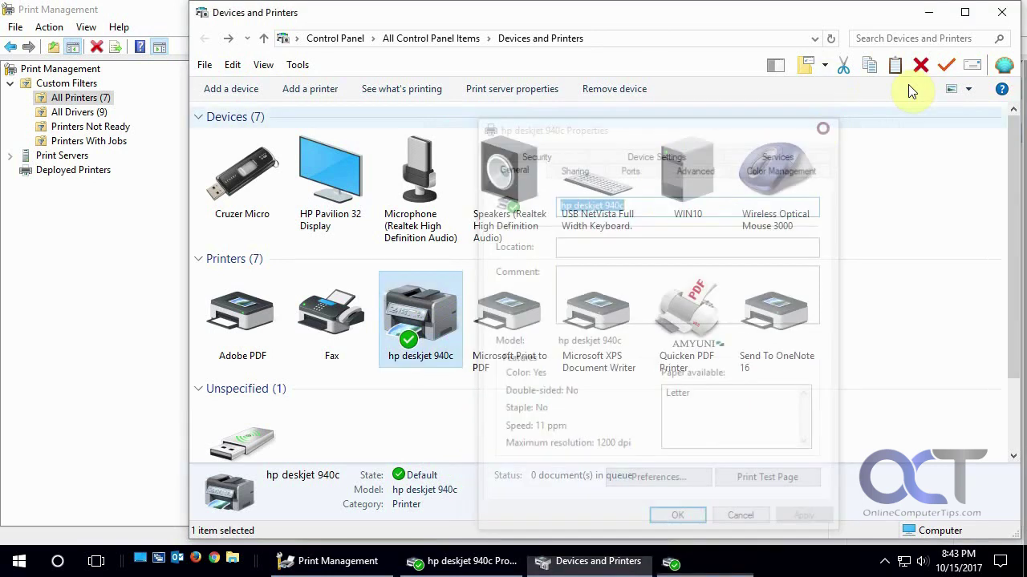
click(1001, 13)
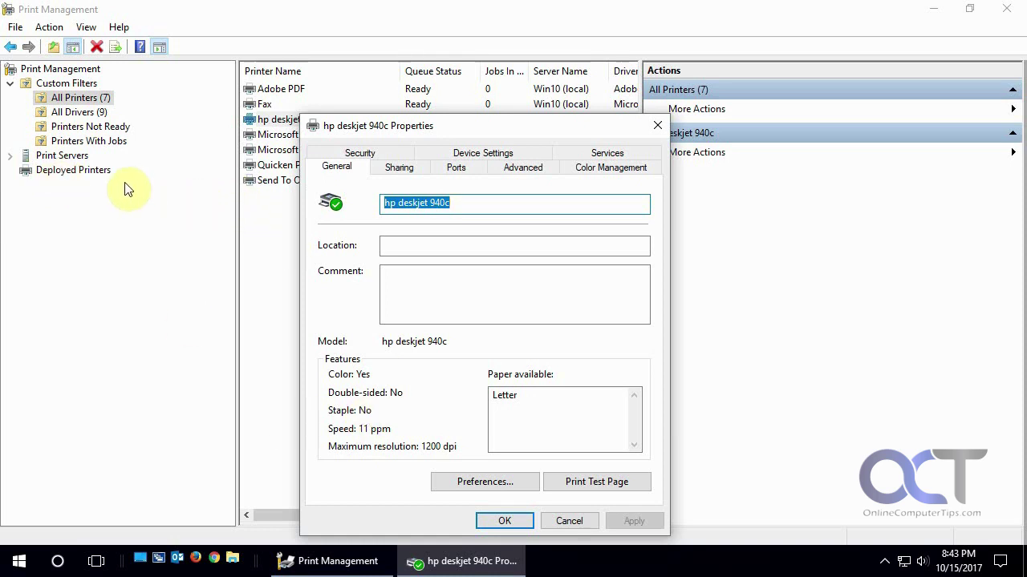
click(568, 521)
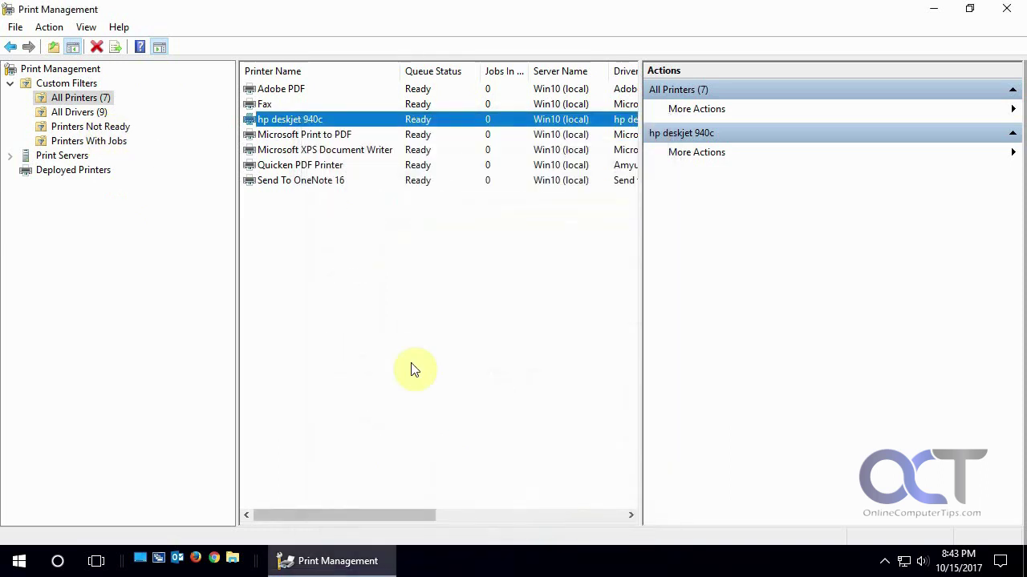
- Show the All Drivers list in Detail view
click(95, 114)
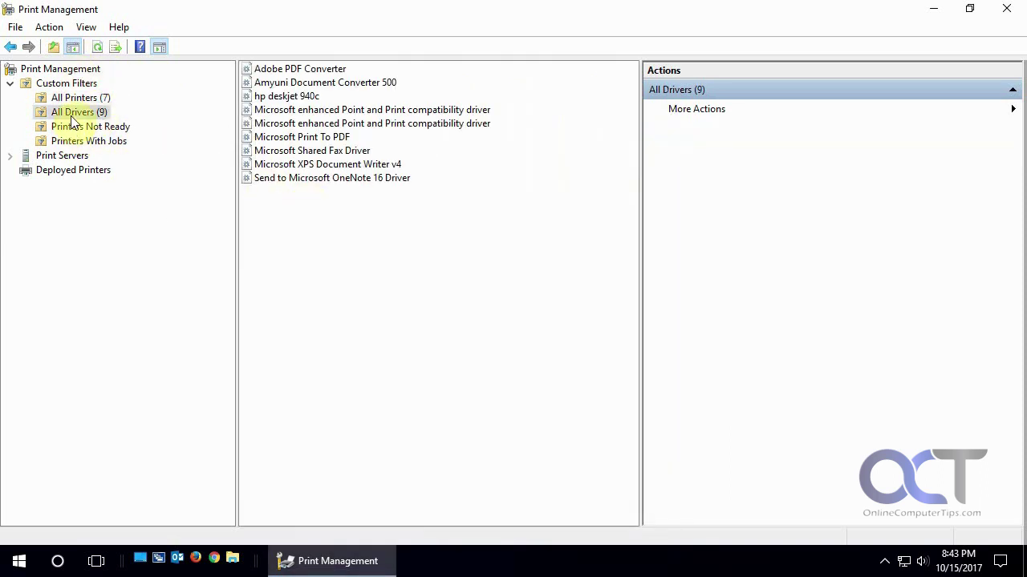
right_click(72, 118)
mouse_move(102, 125)
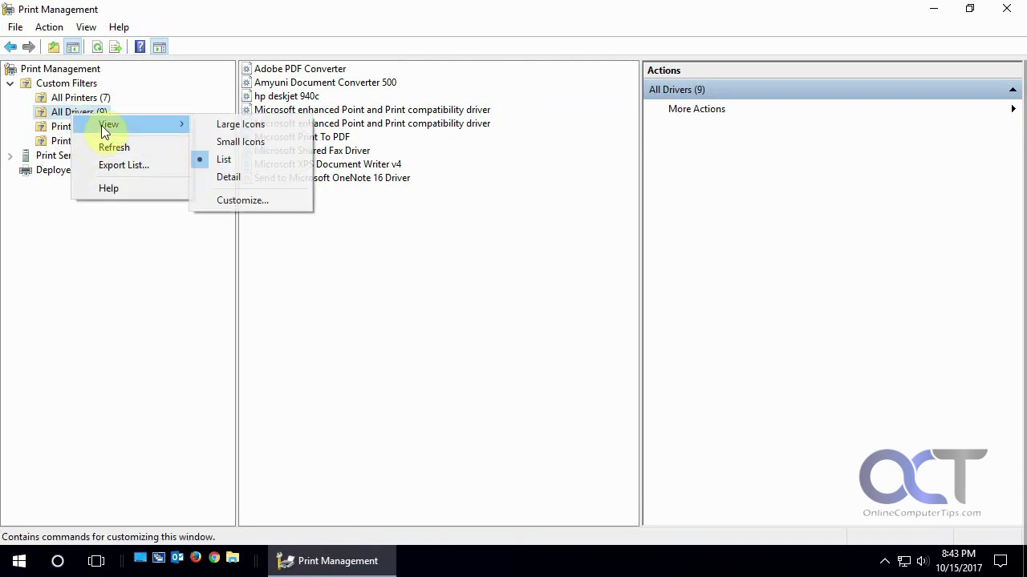
click(229, 175)
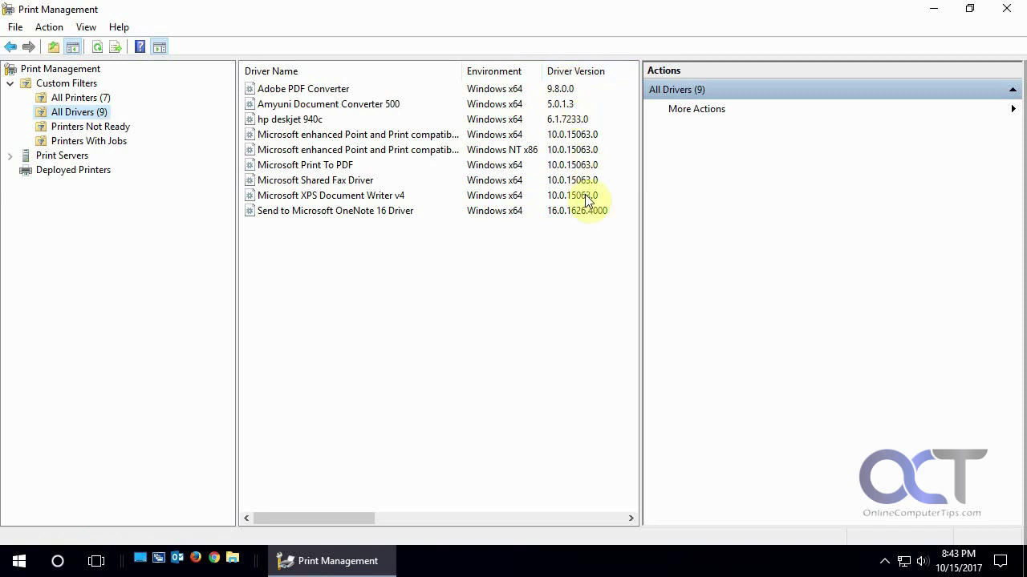
- Compare the hp deskjet 940c entry in the All Drivers list with its entry in All Printers
click(306, 121)
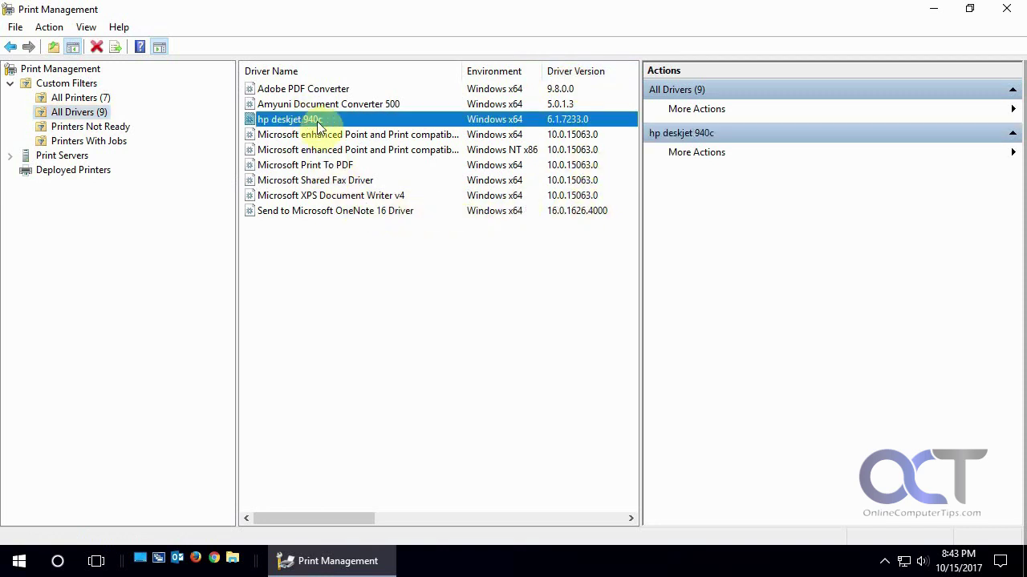
click(89, 98)
click(289, 150)
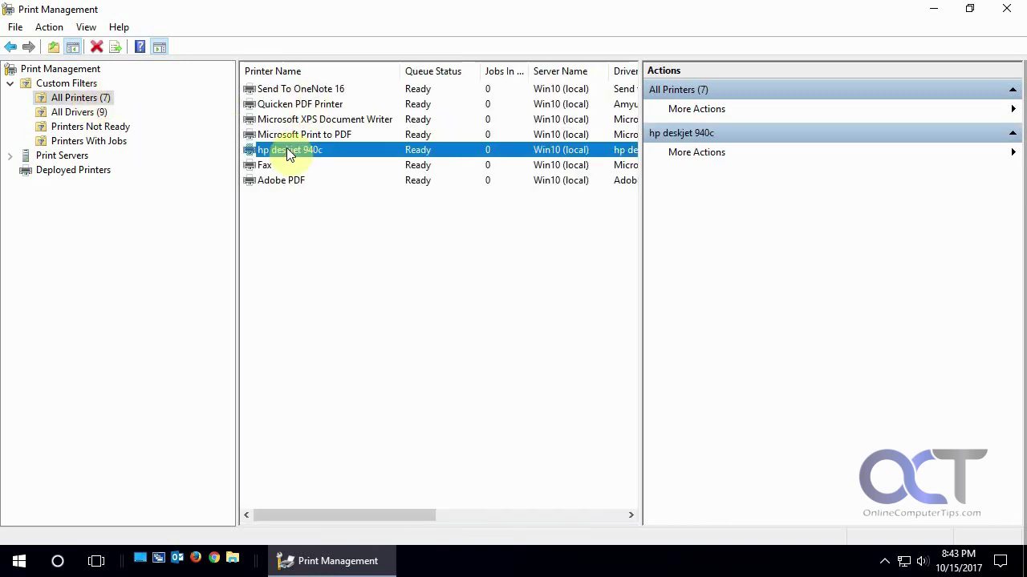
- Review the All Drivers, Printers Not Ready and Printers With Jobs filters
click(93, 114)
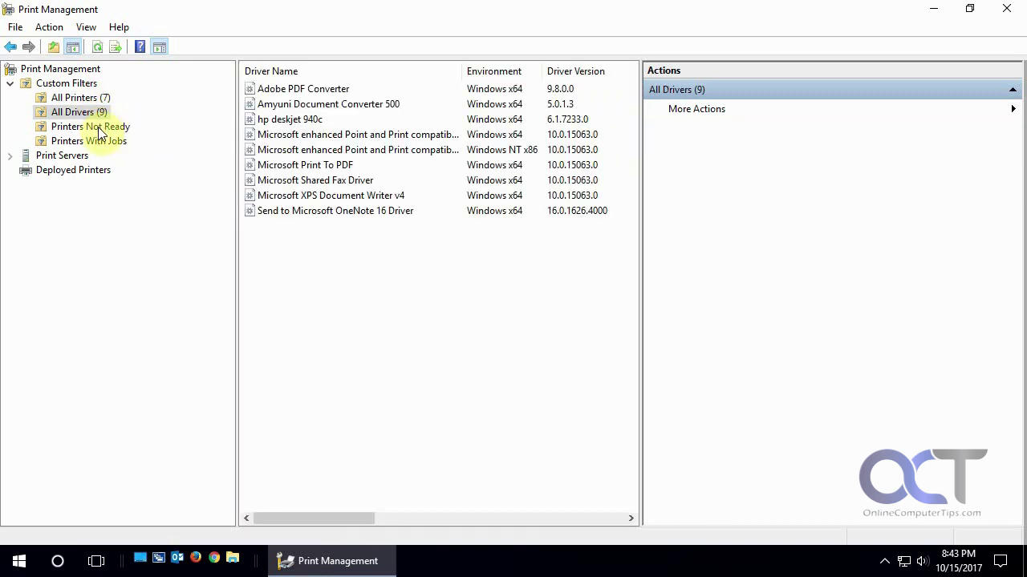
click(100, 131)
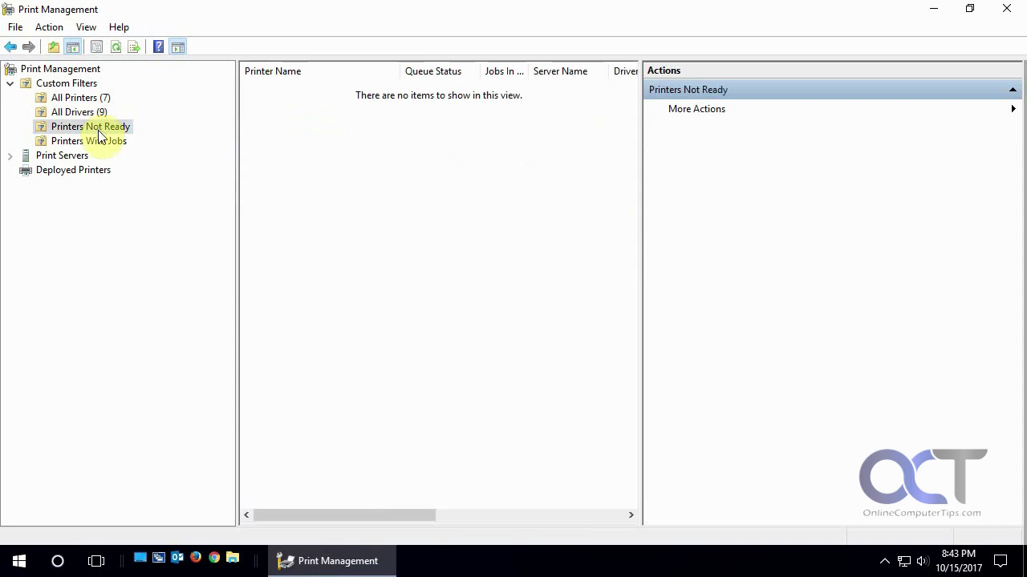
click(99, 145)
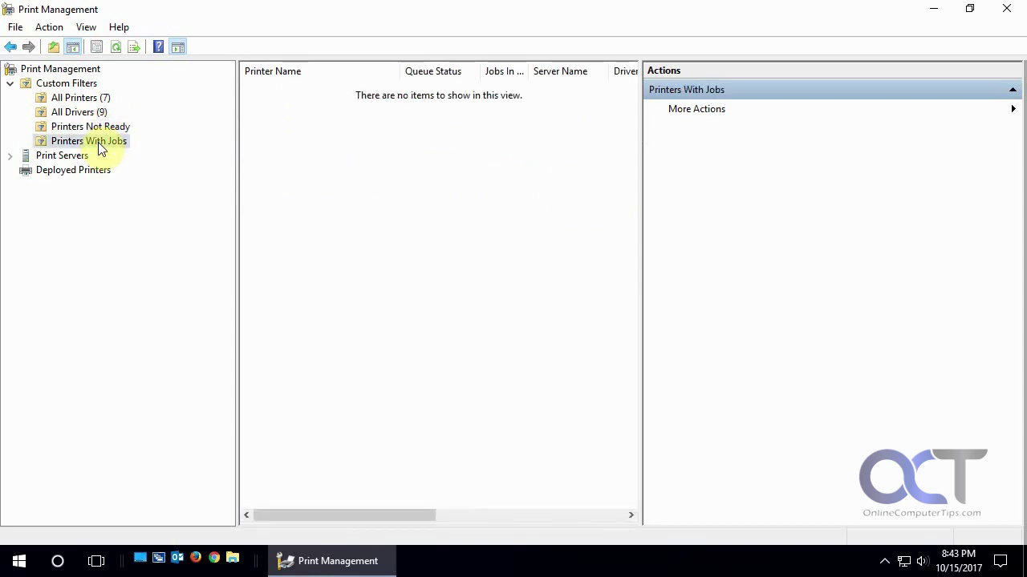
- Expand Print Servers and the Win10 (local) server, and display the server's Drivers list
click(10, 158)
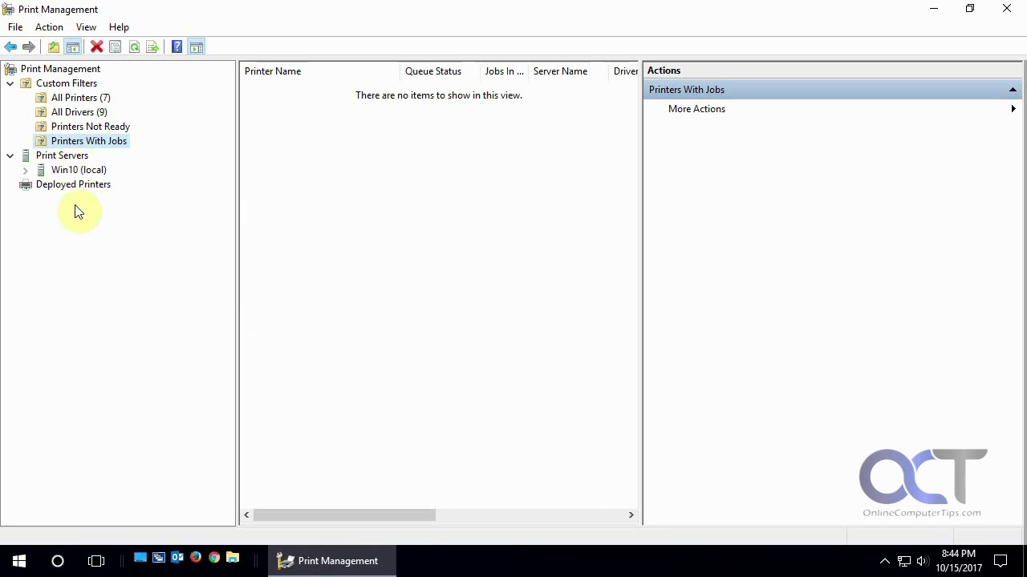
right_click(65, 157)
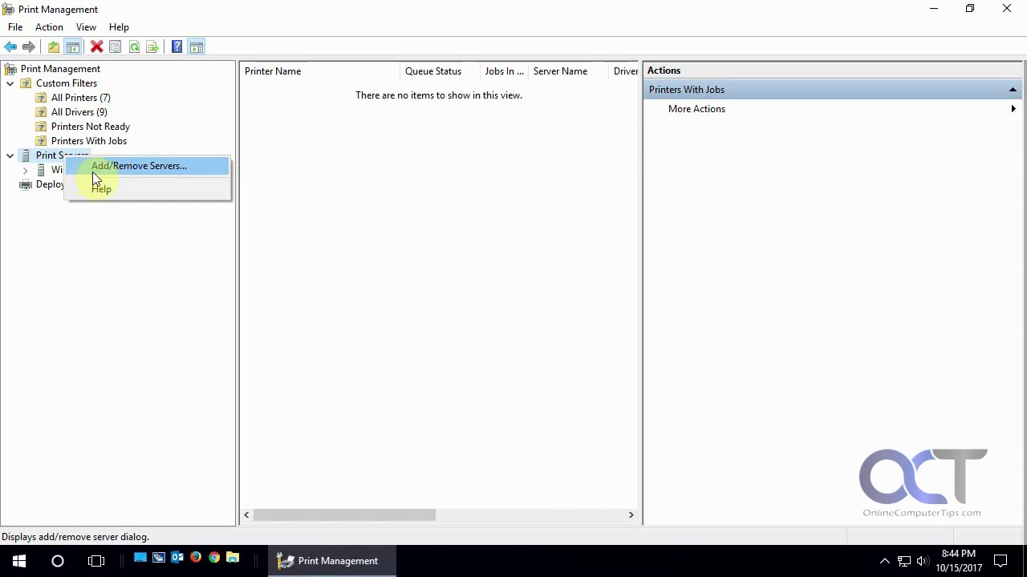
click(103, 246)
click(25, 171)
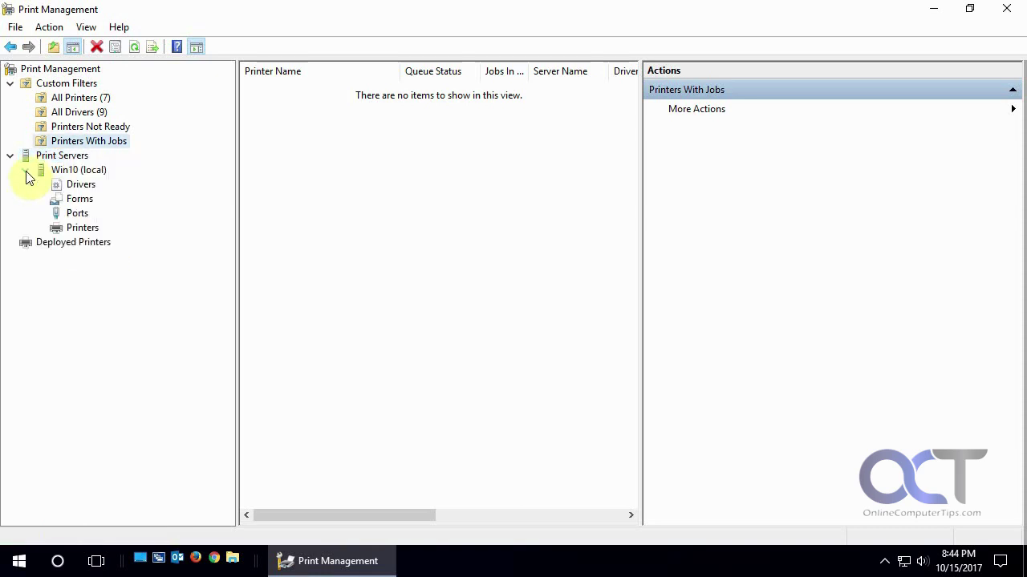
click(81, 185)
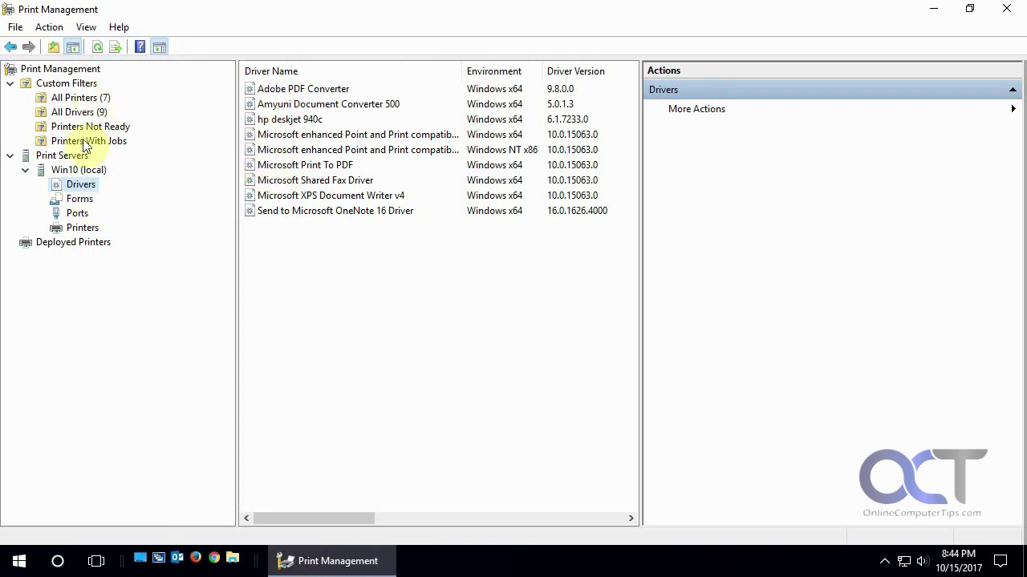
- View the welcome page of the Add Printer Driver Wizard for the Win10 (local) server and cancel it
right_click(83, 185)
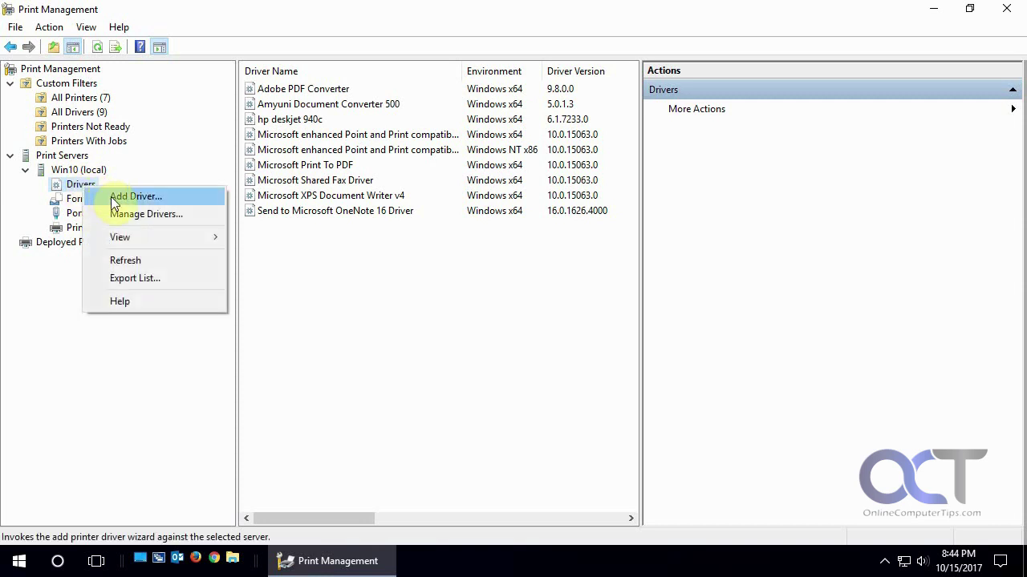
click(113, 200)
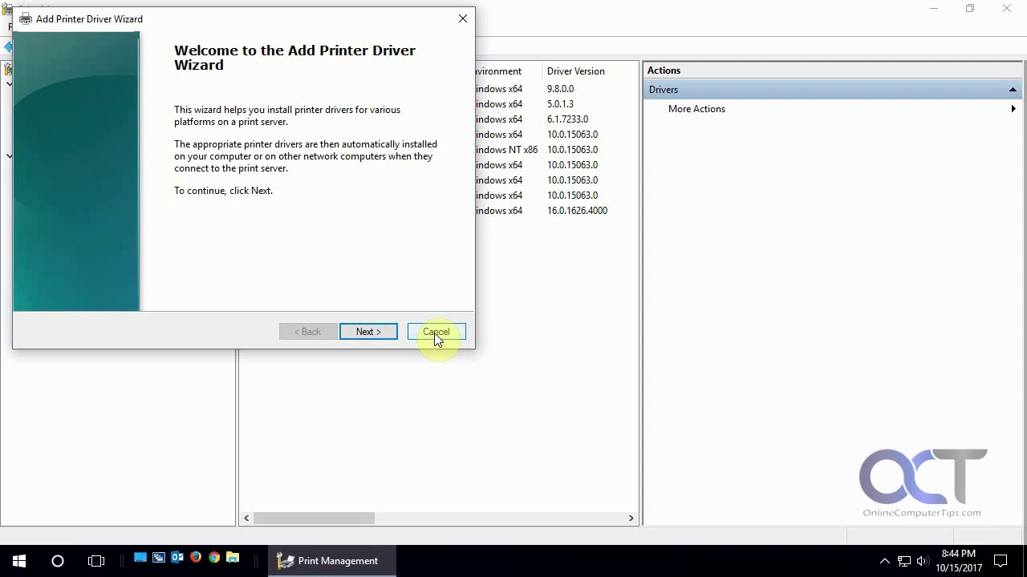
click(435, 333)
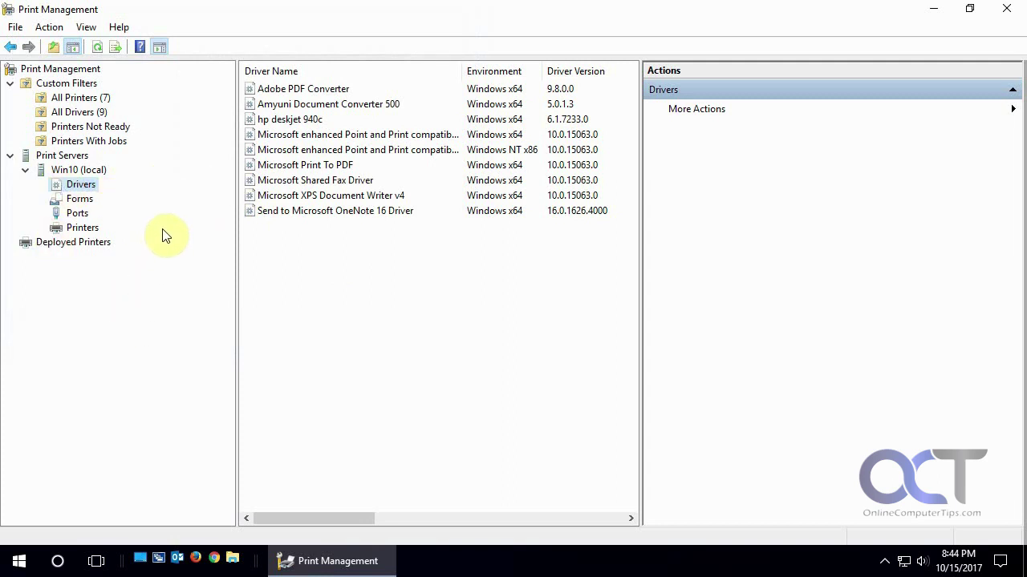
- View the properties of the Windows NT x86 Microsoft enhanced Point and Print compatibility driver and close them
right_click(290, 148)
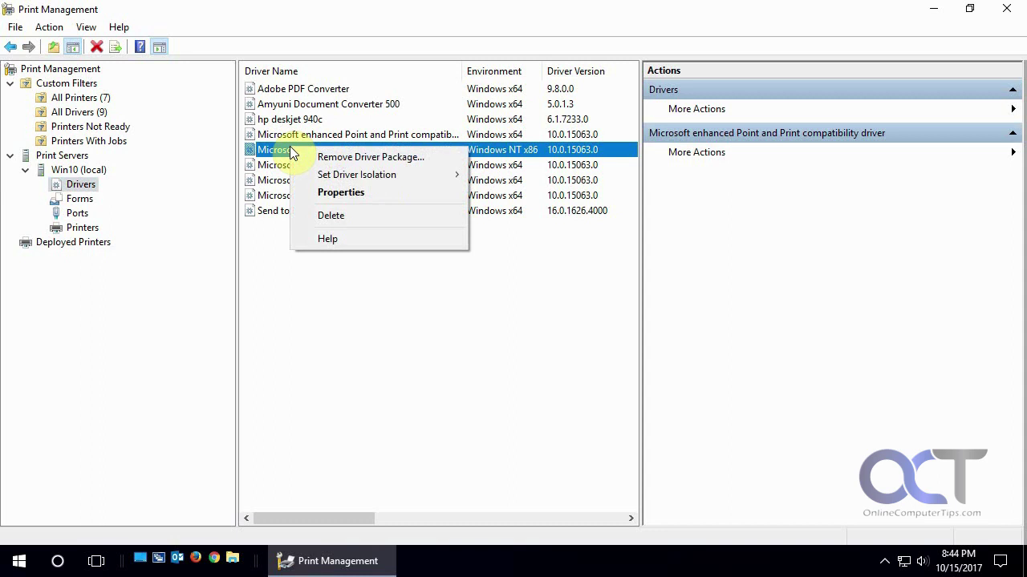
click(350, 194)
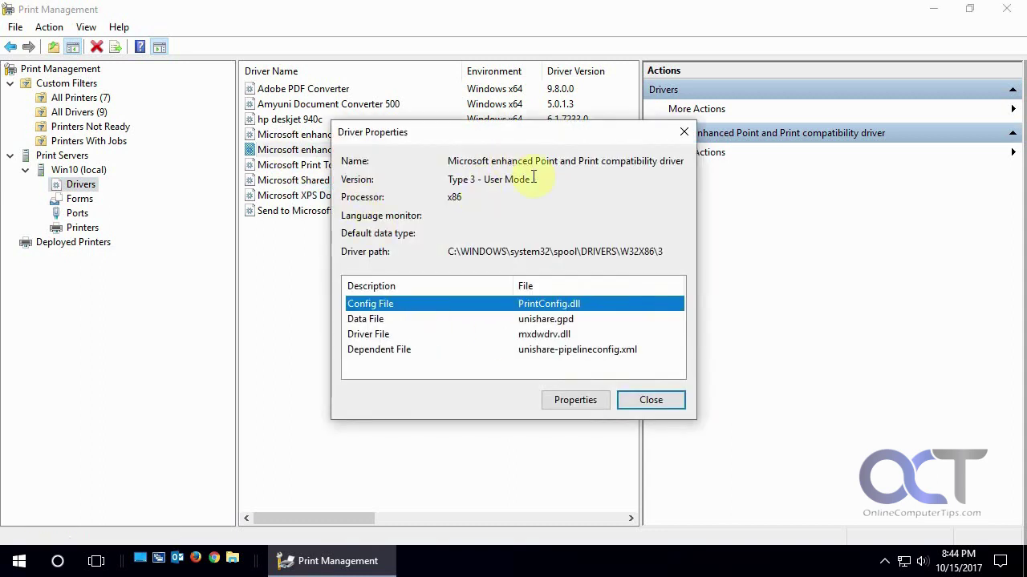
click(645, 404)
- Display the Win10 (local) server's Forms list and look through the available paper forms
click(80, 199)
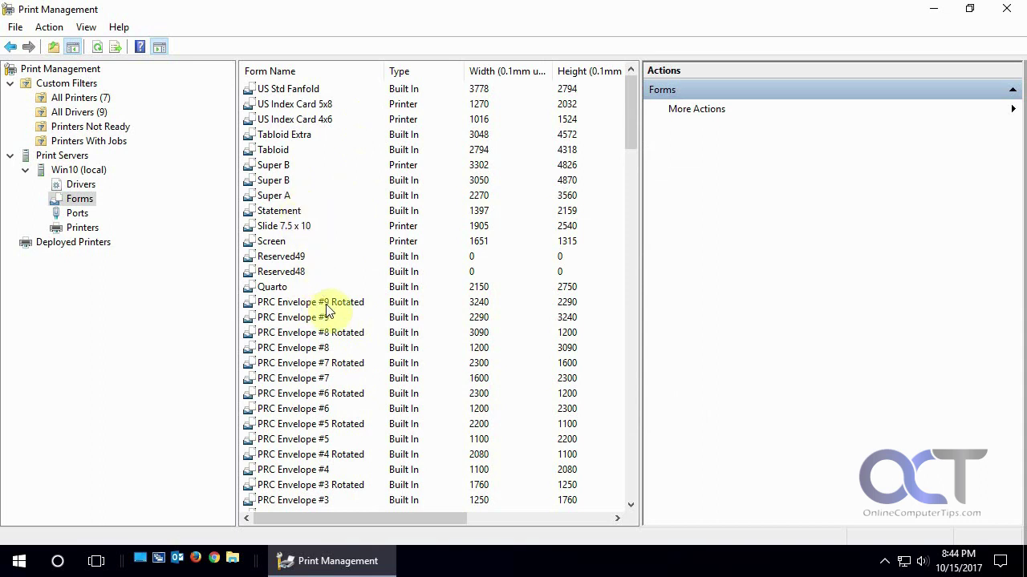
scroll(329, 325, down, 5)
scroll(329, 333, down, 5)
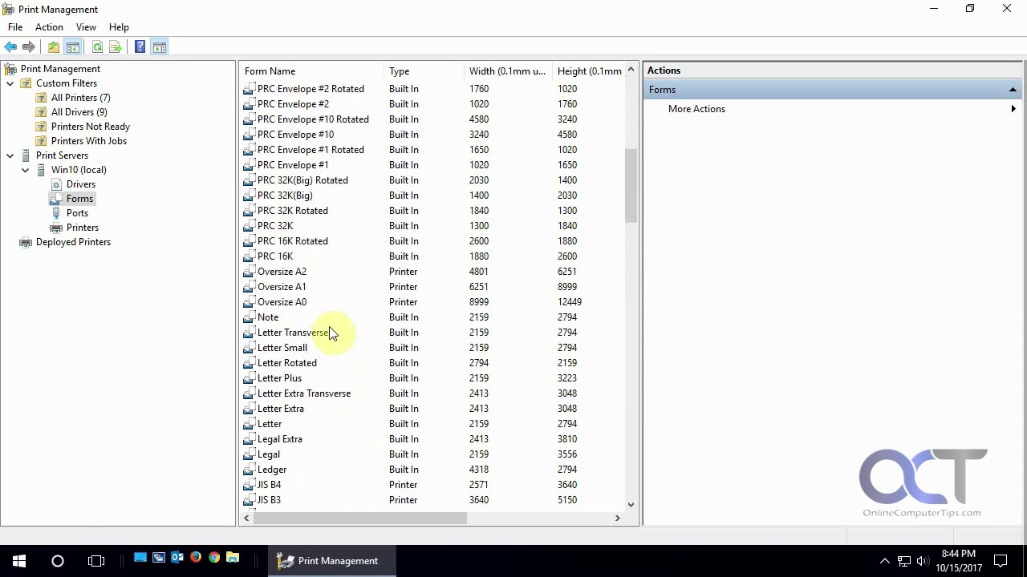
- View the measurements of the 10x15cm form in the print server's form management properties and cancel
right_click(80, 201)
click(102, 210)
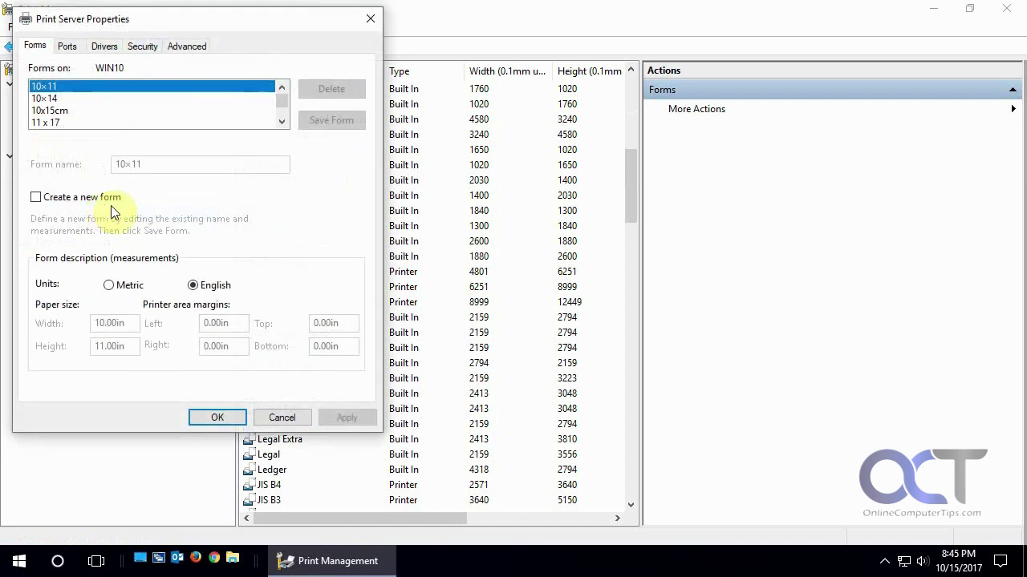
click(56, 110)
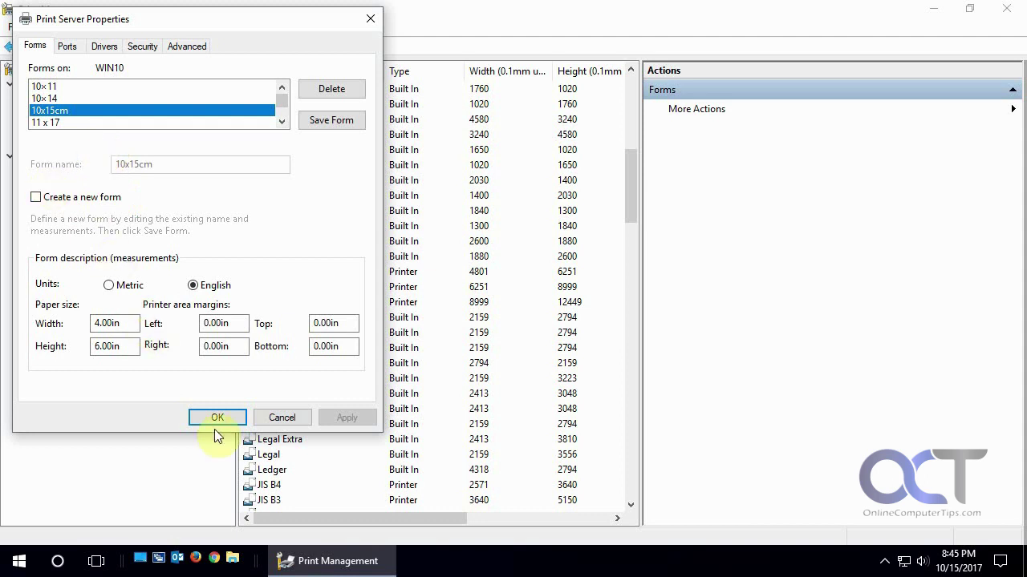
click(294, 418)
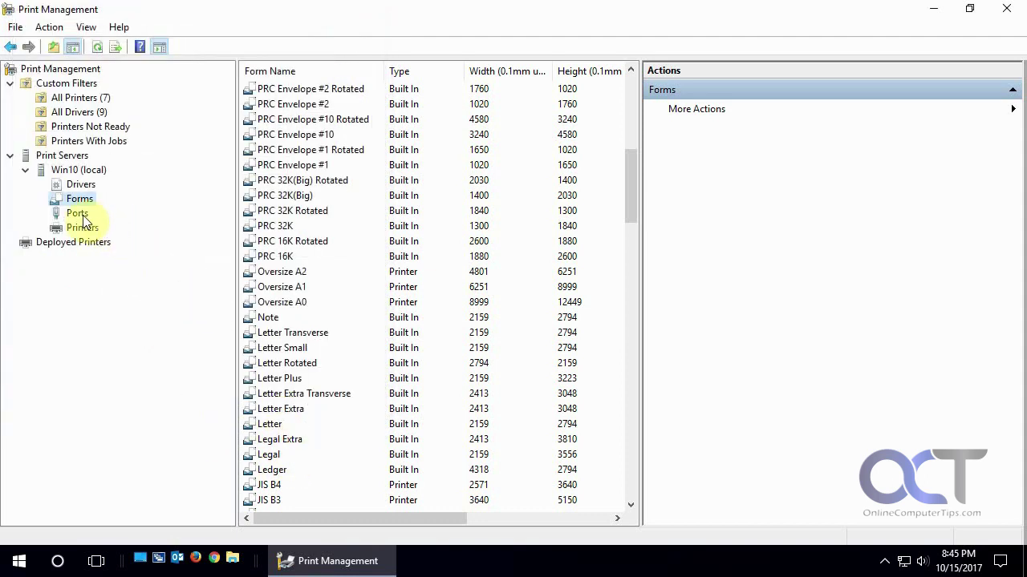
- Display the server's Ports list, view the welcome page for adding a Standard TCP/IP Port, and cancel without adding one
click(77, 214)
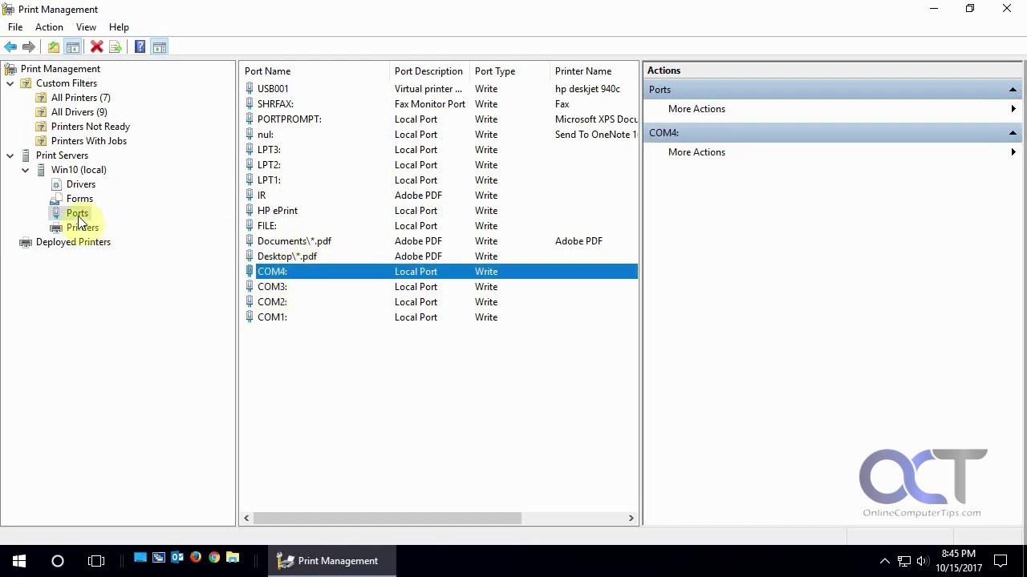
right_click(78, 216)
click(104, 224)
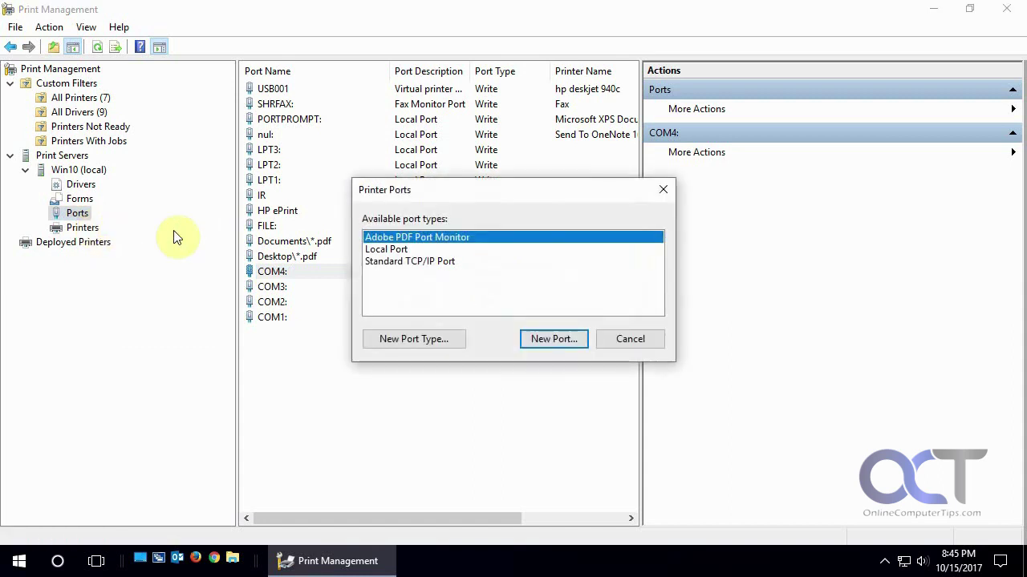
click(417, 261)
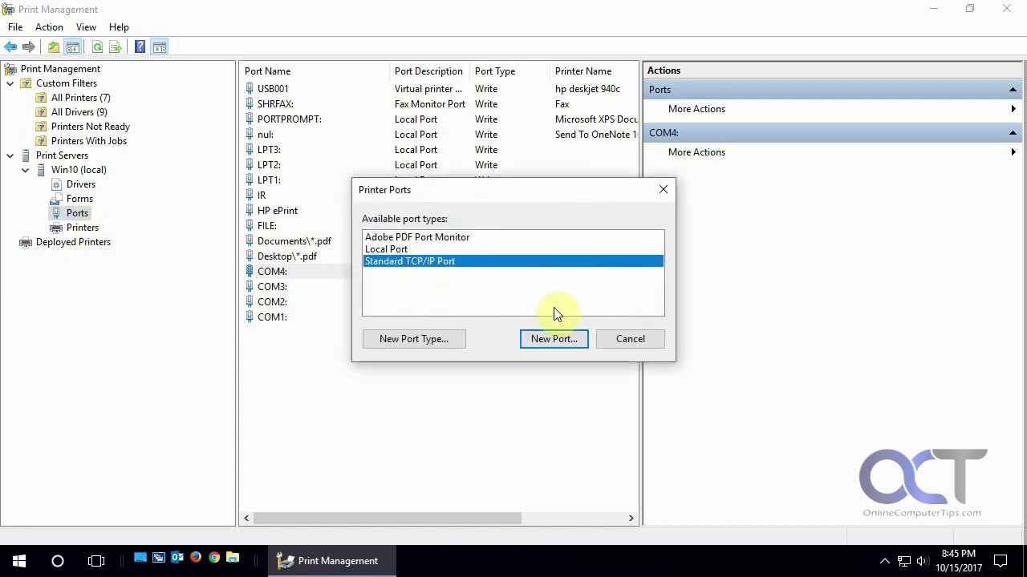
click(553, 338)
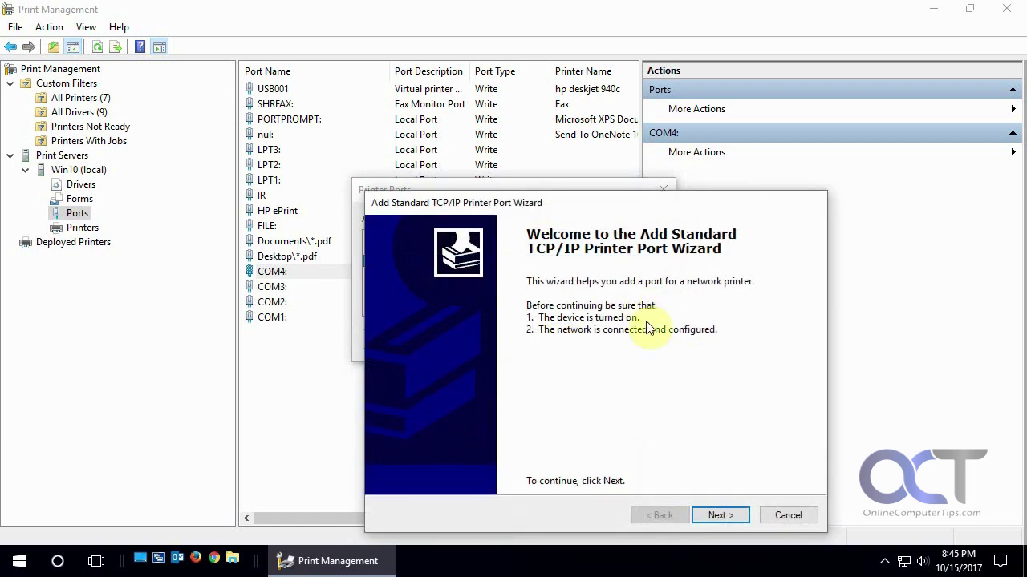
click(780, 516)
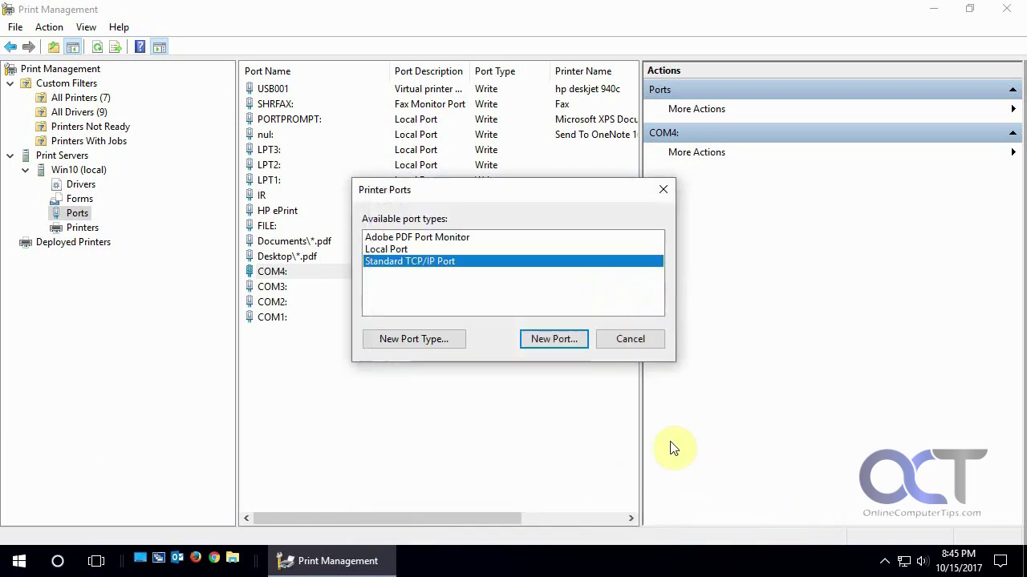
click(624, 340)
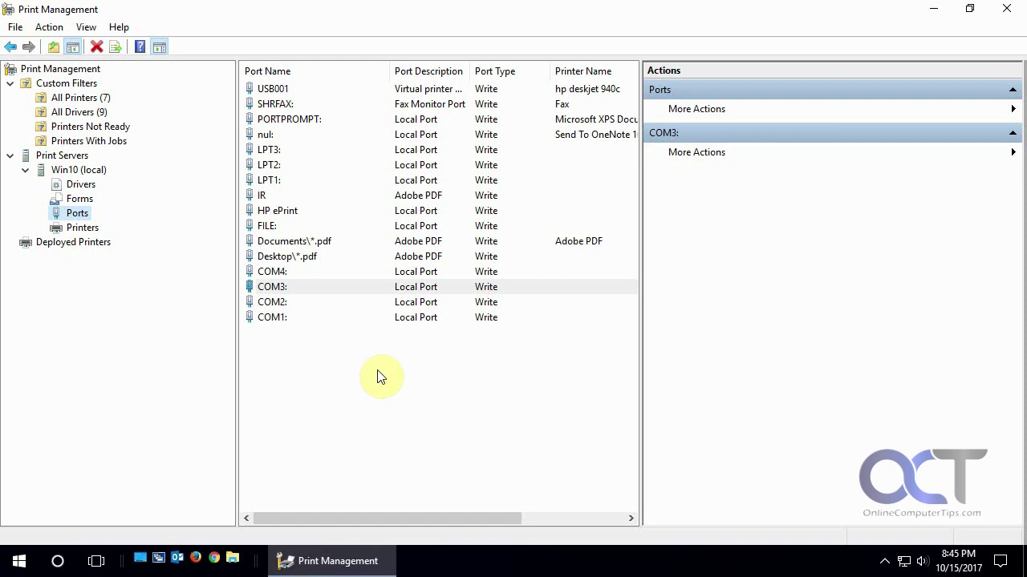
- Display the server's Printers list, examine the existing-port choices in the Network Printer Installation Wizard, and cancel it
click(83, 228)
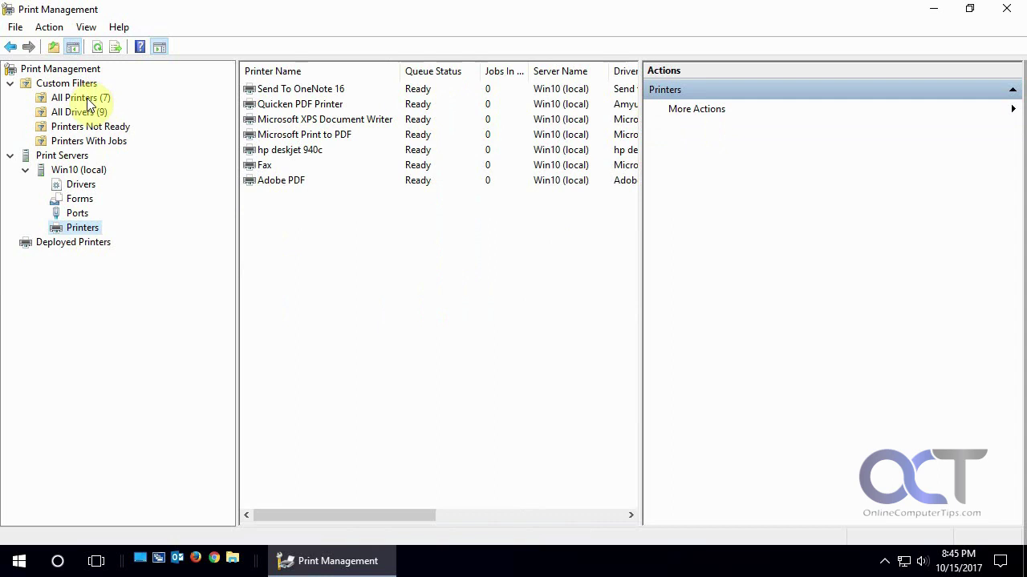
right_click(83, 228)
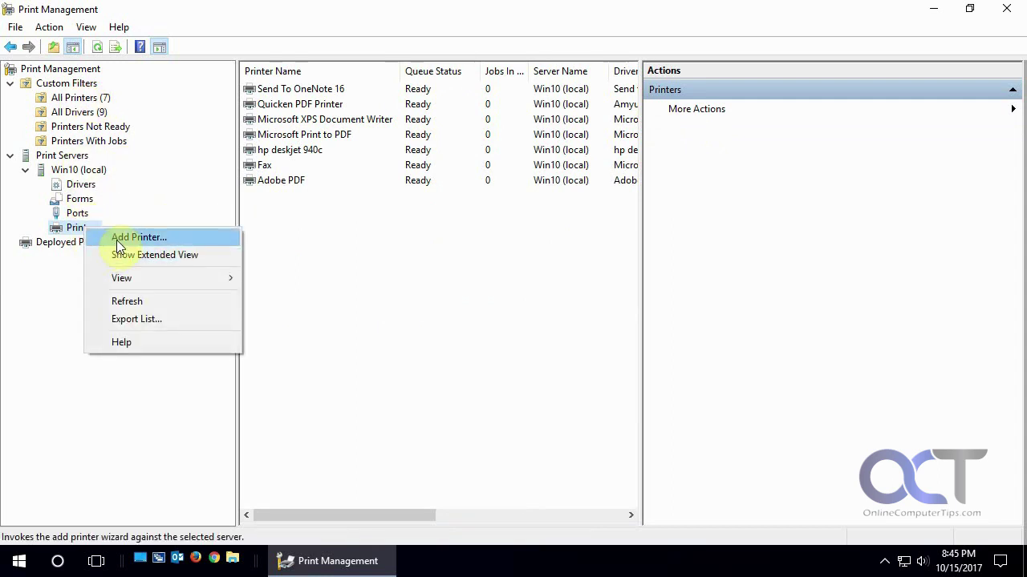
mouse_move(142, 275)
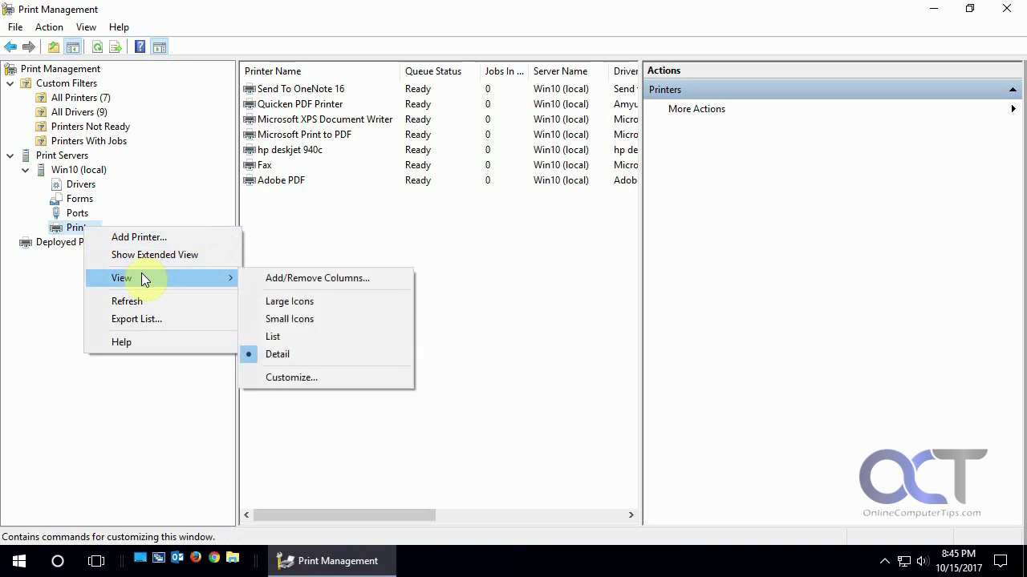
click(144, 238)
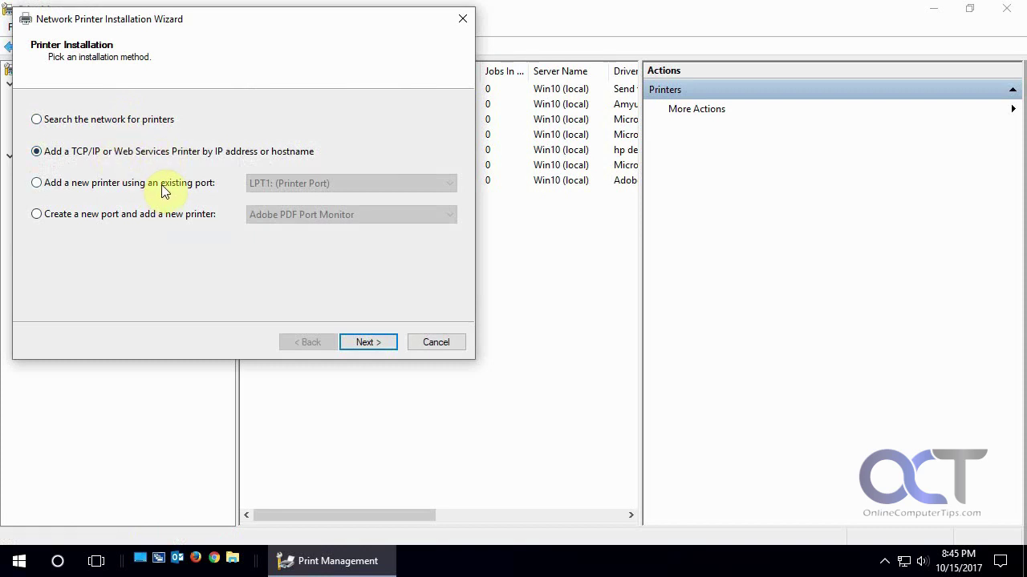
click(199, 183)
click(278, 184)
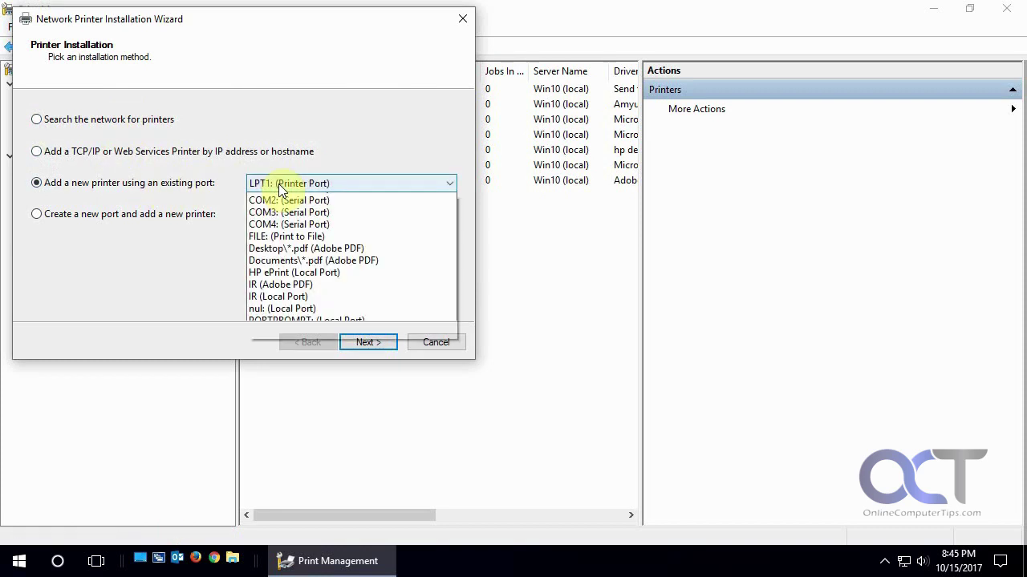
click(162, 252)
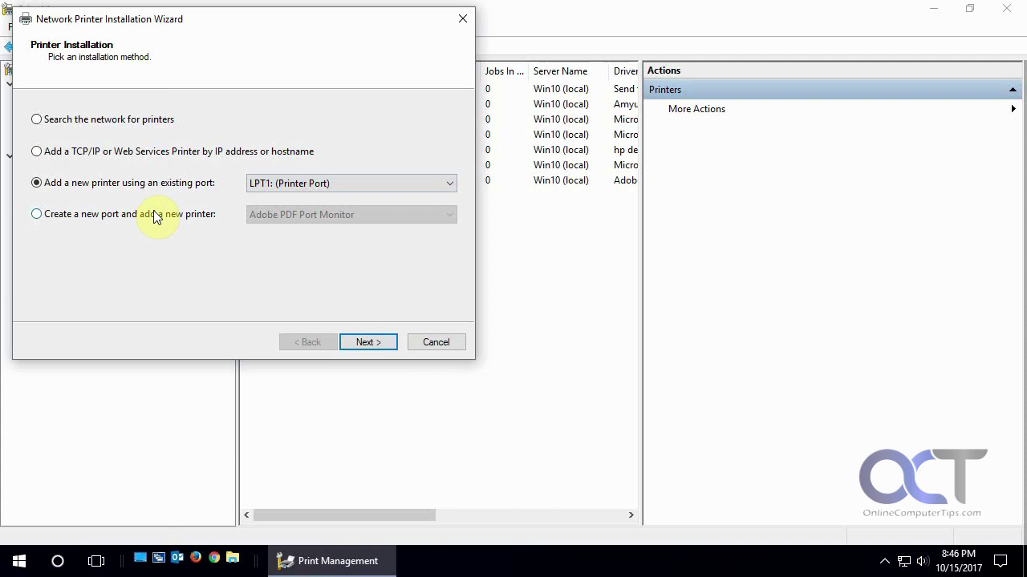
click(428, 341)
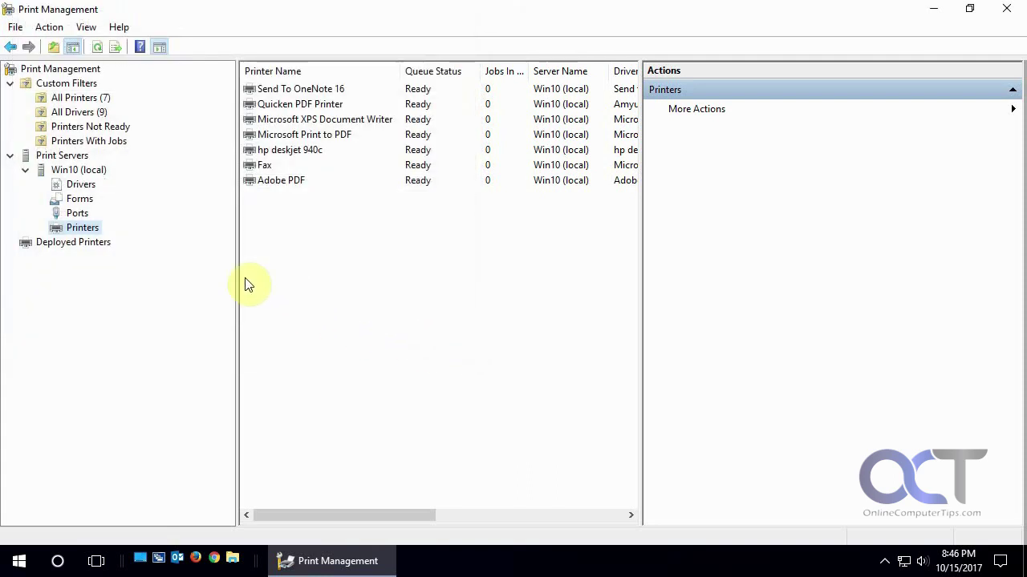
- Display the Deployed Printers list
click(95, 243)
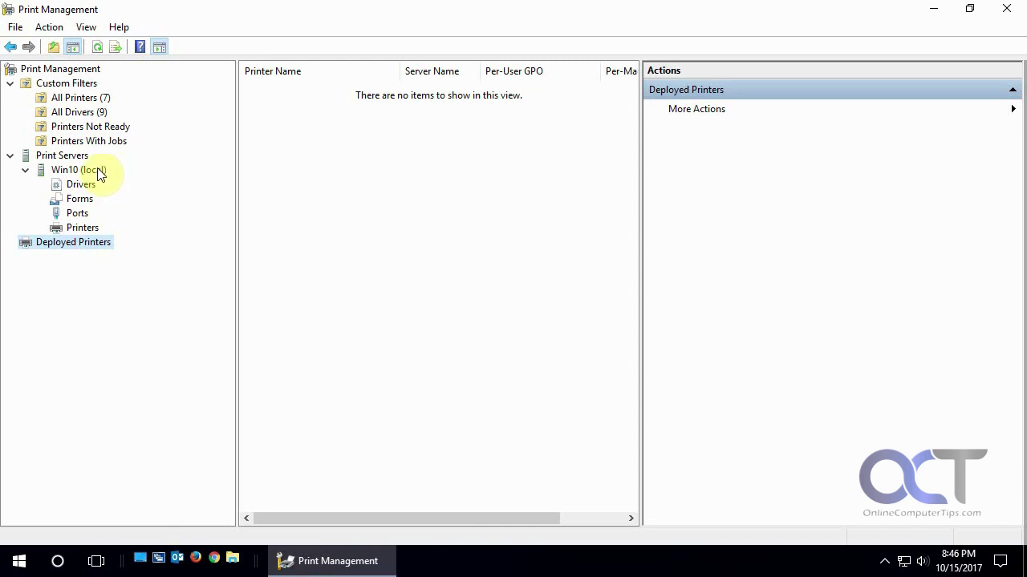
click(24, 564)
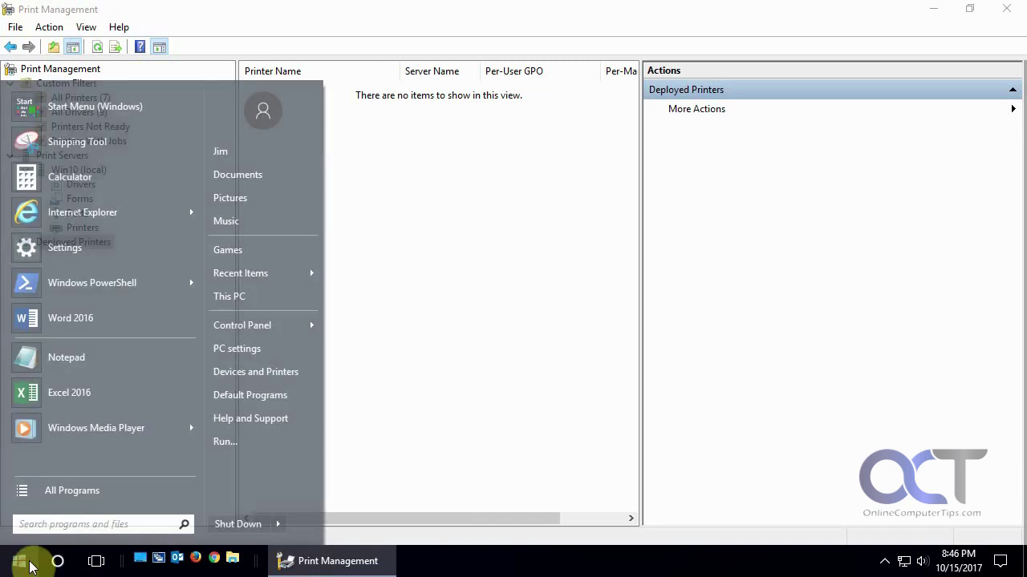
click(423, 334)
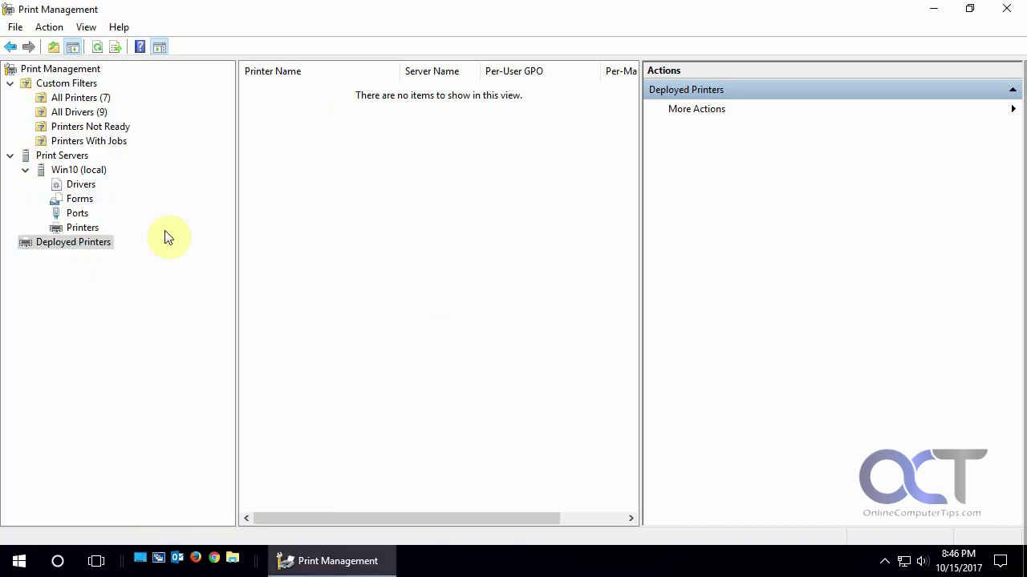